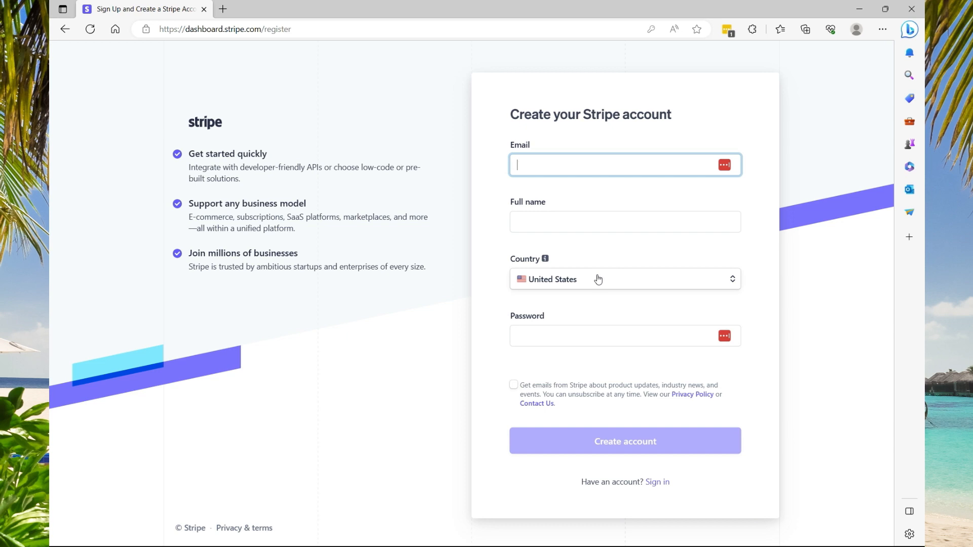
Look through the supported countries in the sign-up form's country list
{"action": "left_click", "coordinate": [598, 279]}
{"action": "scroll", "coordinate": [591, 331], "scroll_direction": "down", "scroll_amount": 1}
{"action": "scroll", "coordinate": [591, 332], "scroll_direction": "down", "scroll_amount": 5}
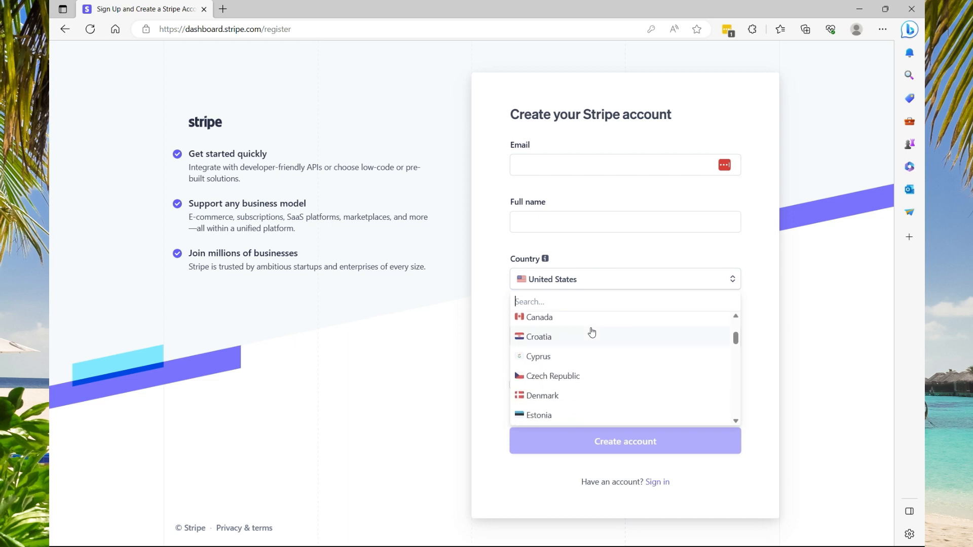
{"action": "scroll", "coordinate": [591, 332], "scroll_direction": "down", "scroll_amount": 4}
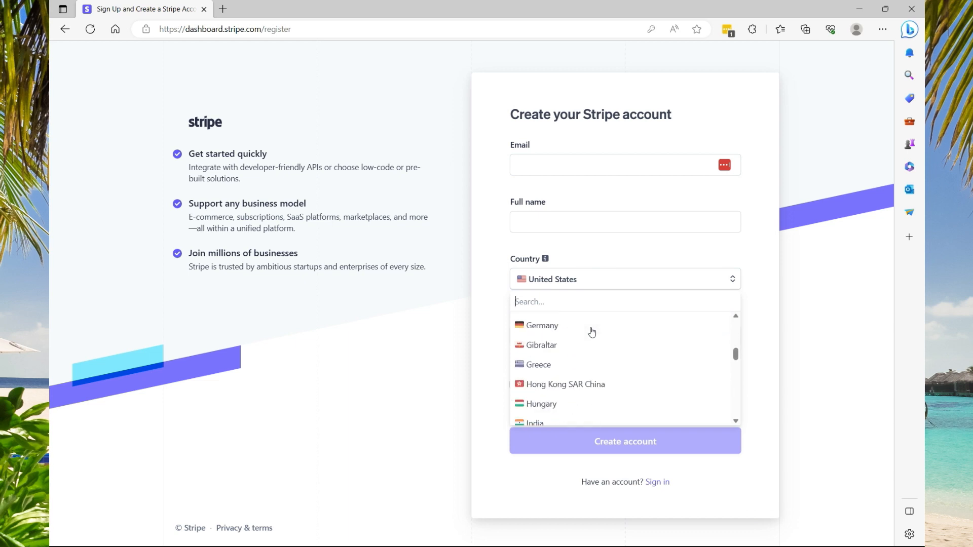
{"action": "scroll", "coordinate": [591, 332], "scroll_direction": "down", "scroll_amount": 5}
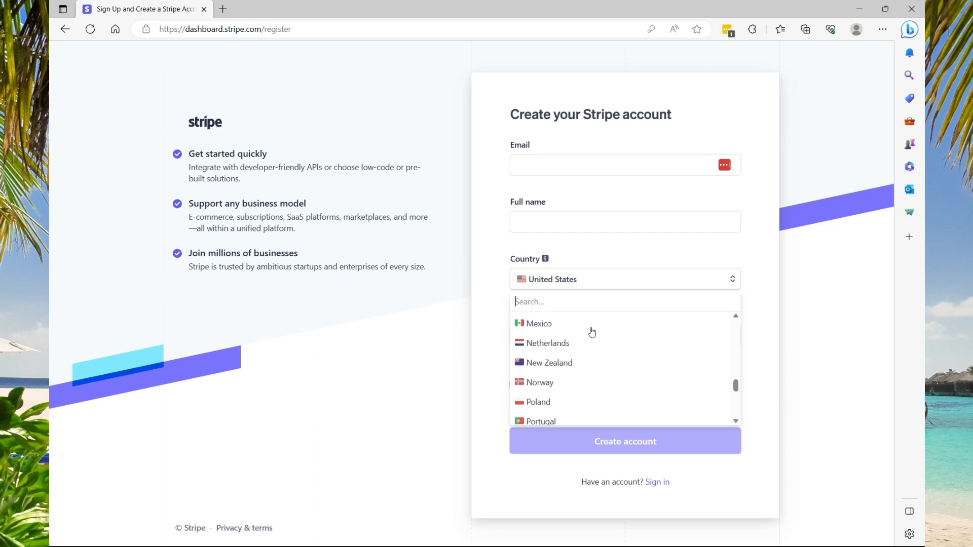
{"action": "scroll", "coordinate": [591, 332], "scroll_direction": "down", "scroll_amount": 3}
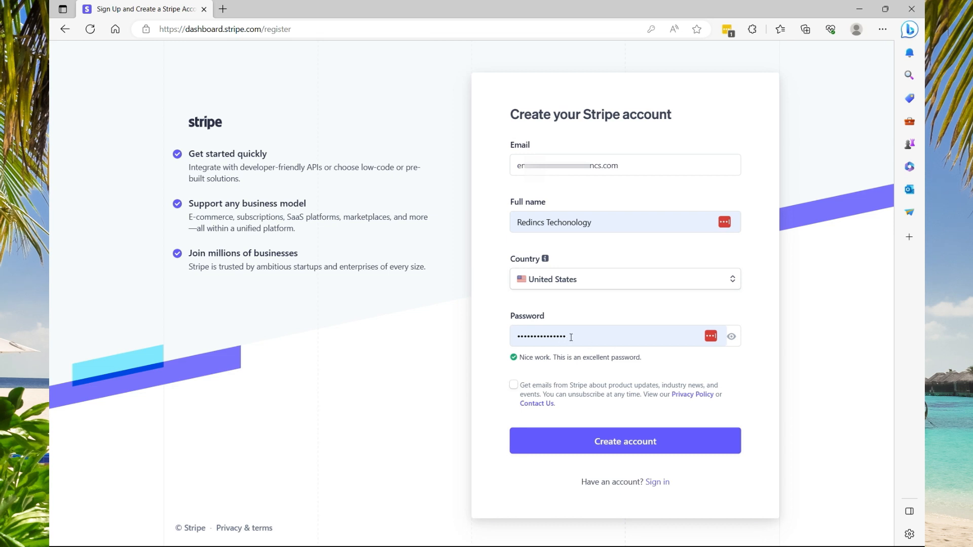
Submit the completed account registration form and save the new Stripe login to LastPass
{"action": "left_click", "coordinate": [606, 445]}
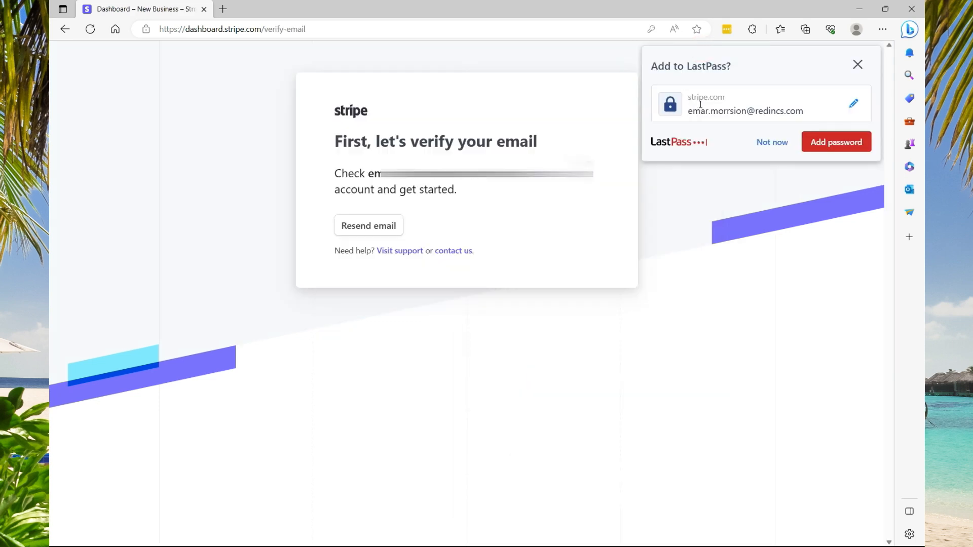
{"action": "left_click", "coordinate": [828, 146]}
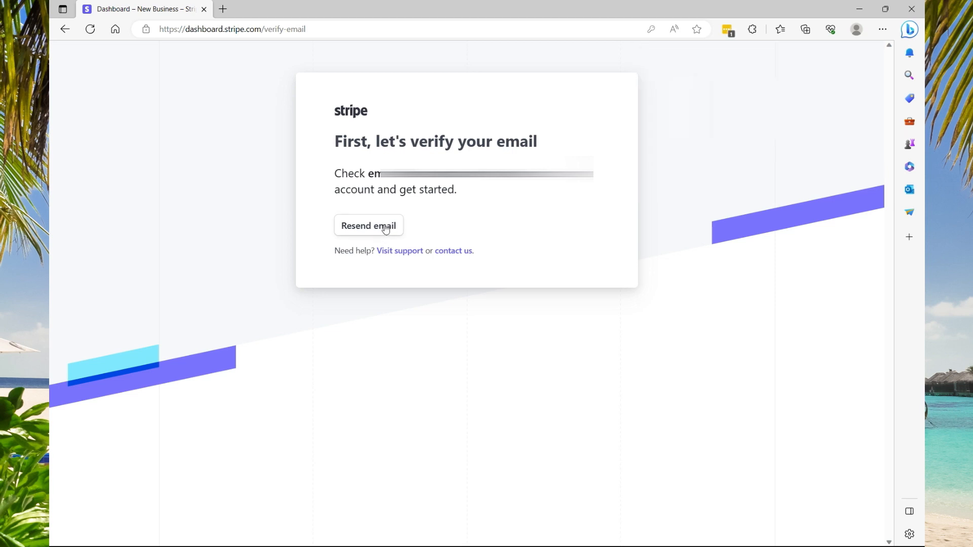
Switch to Outlook and confirm the new email address from Stripe's verification message
{"action": "key", "text": "super"}
{"action": "type", "text": "outlook"}
{"action": "key", "text": "Return"}
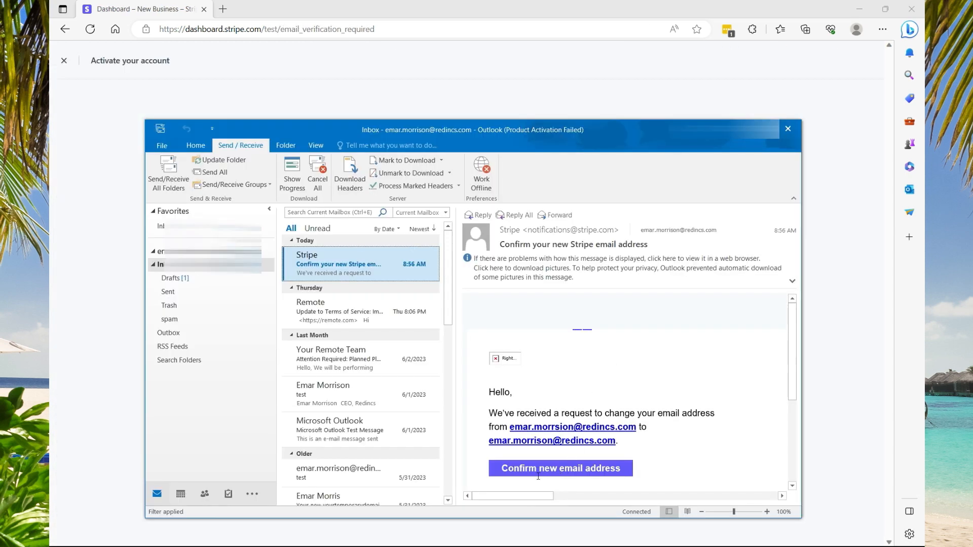
{"action": "left_click", "coordinate": [543, 470]}
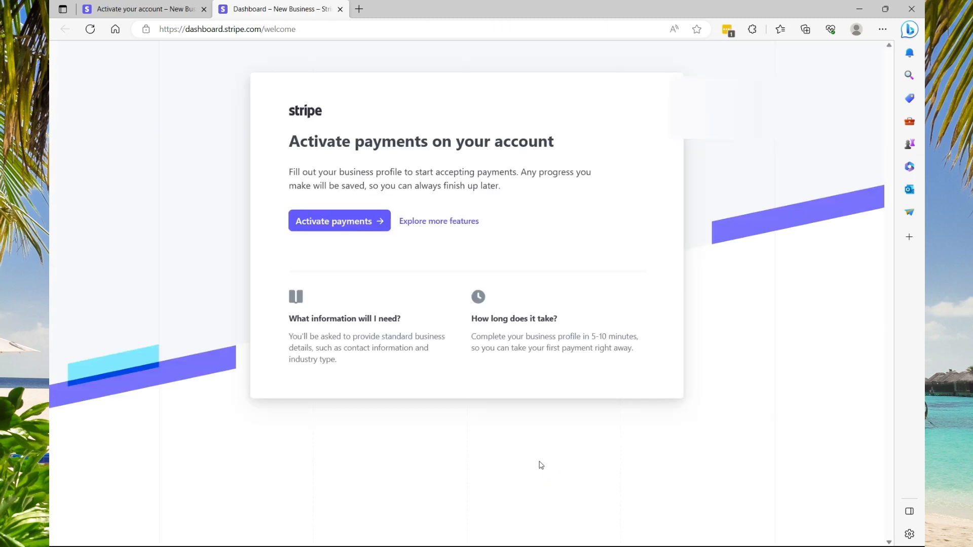
{"action": "left_click", "coordinate": [332, 223]}
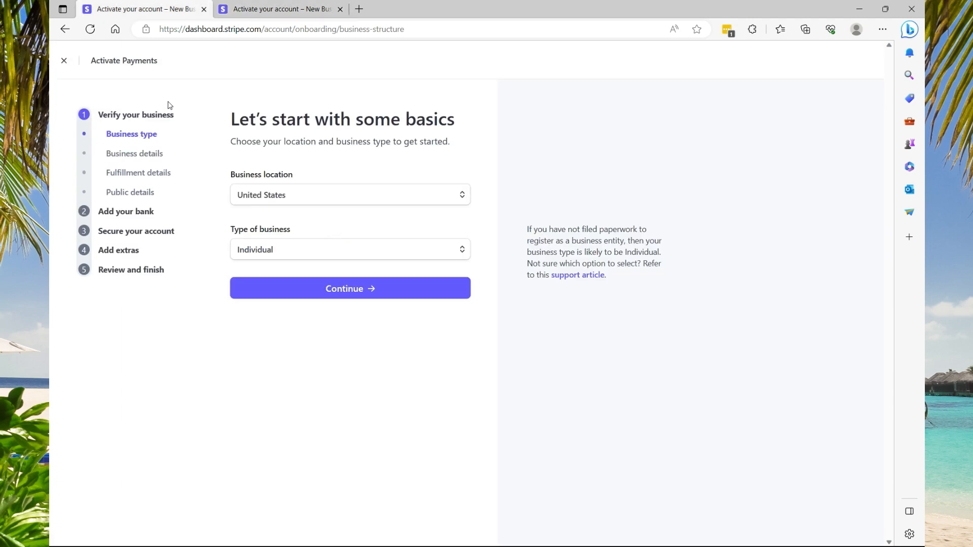
{"action": "left_click", "coordinate": [64, 60]}
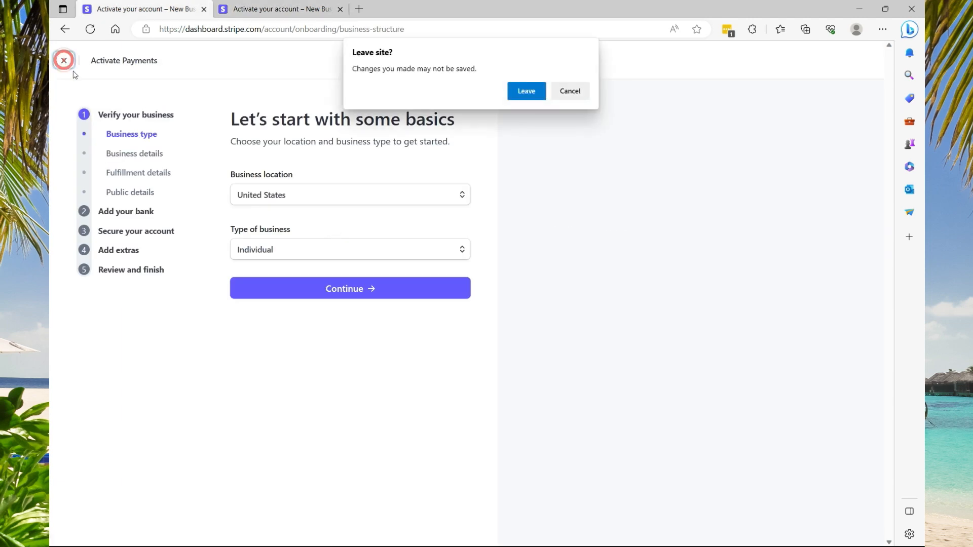
{"action": "left_click", "coordinate": [525, 91]}
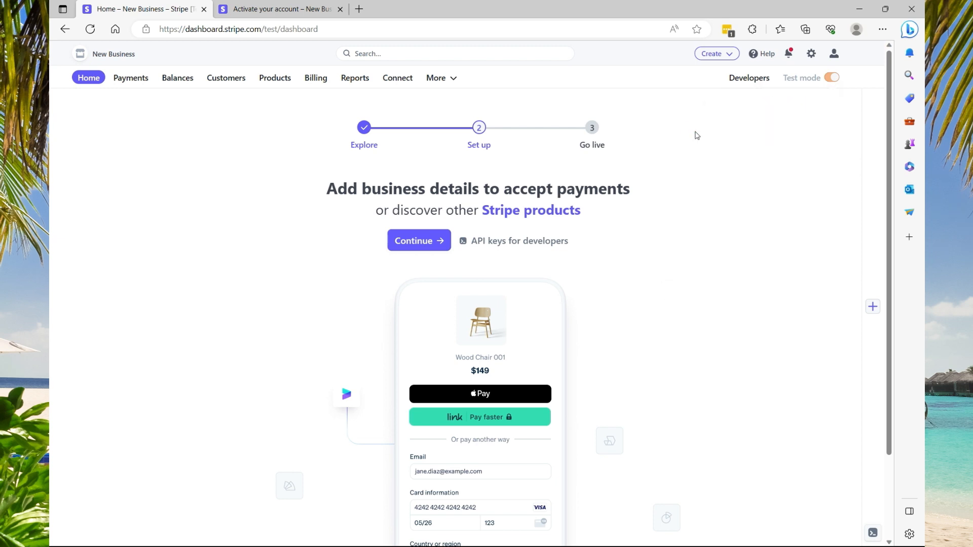
Start adding business details, set the type of business to Company with a Multi-member LLC structure, and continue
{"action": "left_click", "coordinate": [415, 241]}
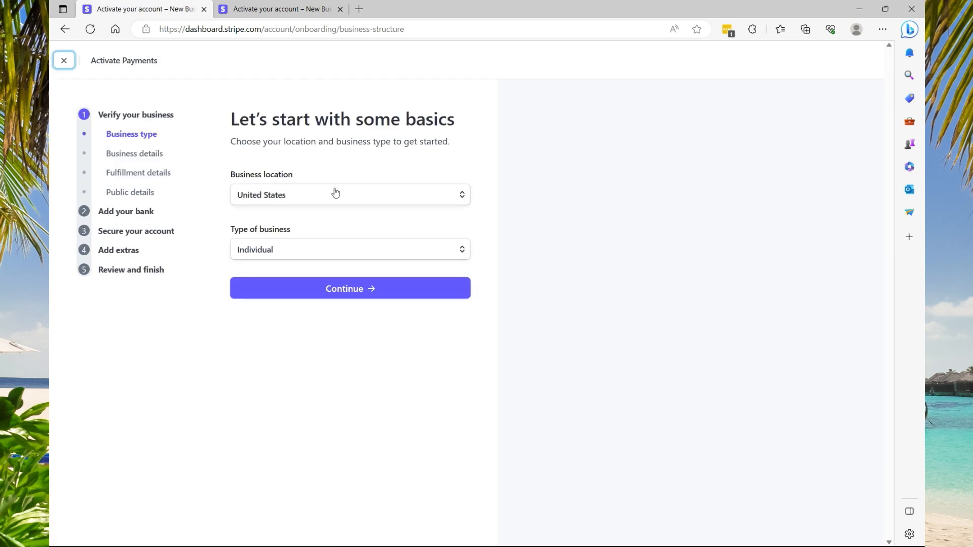
{"action": "left_click", "coordinate": [280, 252]}
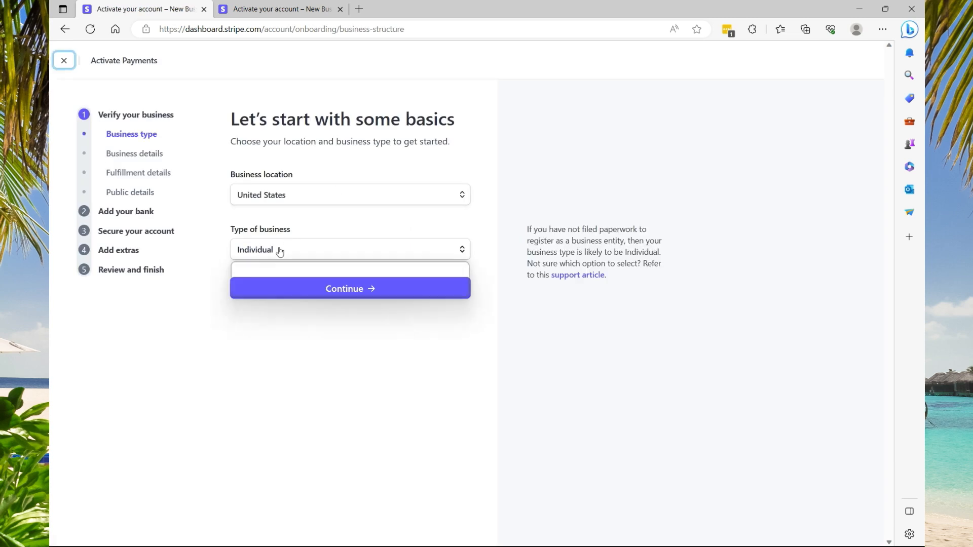
{"action": "left_click", "coordinate": [277, 282]}
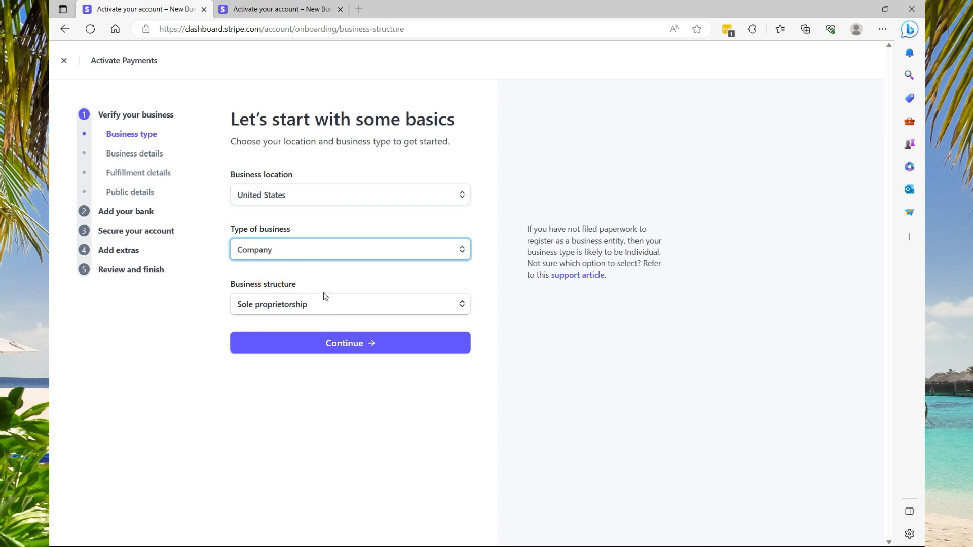
{"action": "left_click", "coordinate": [288, 304]}
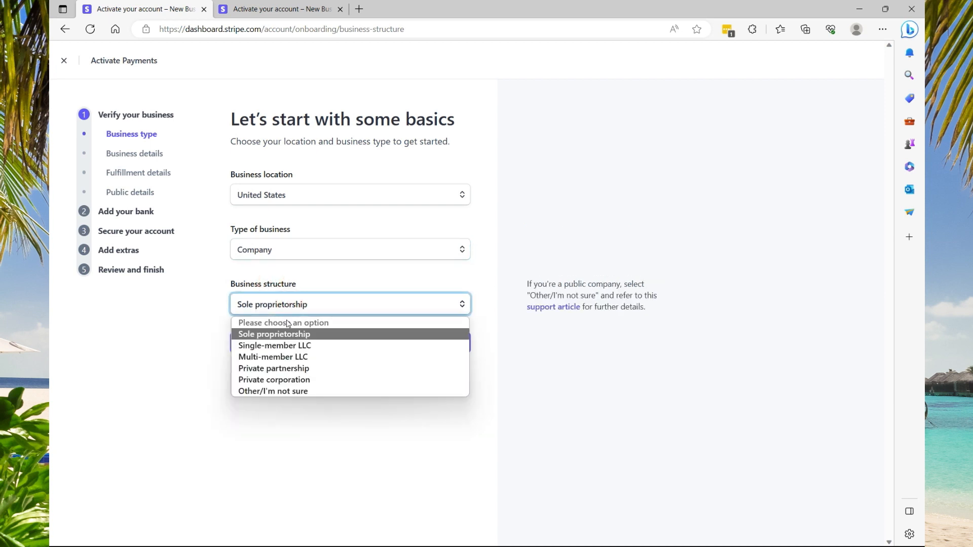
{"action": "left_click", "coordinate": [287, 357]}
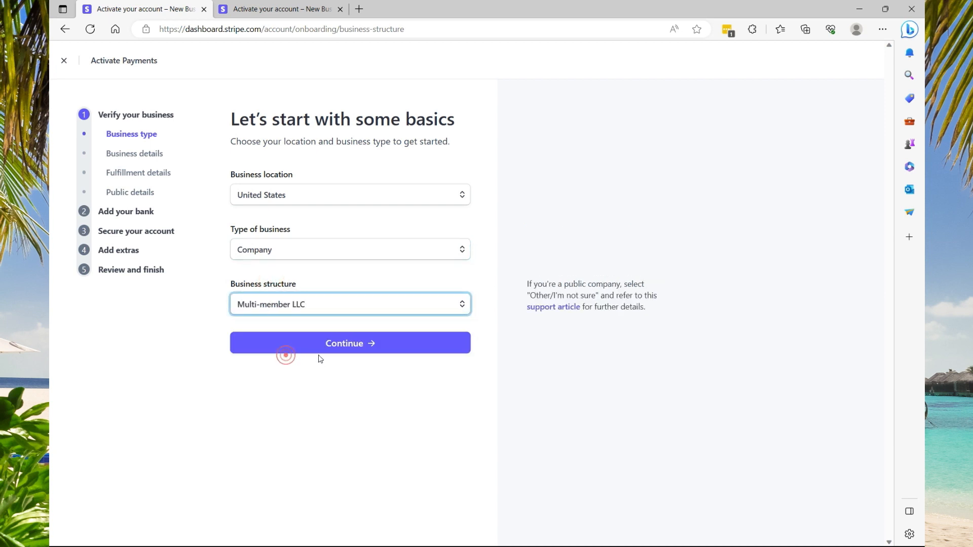
{"action": "left_click", "coordinate": [354, 345]}
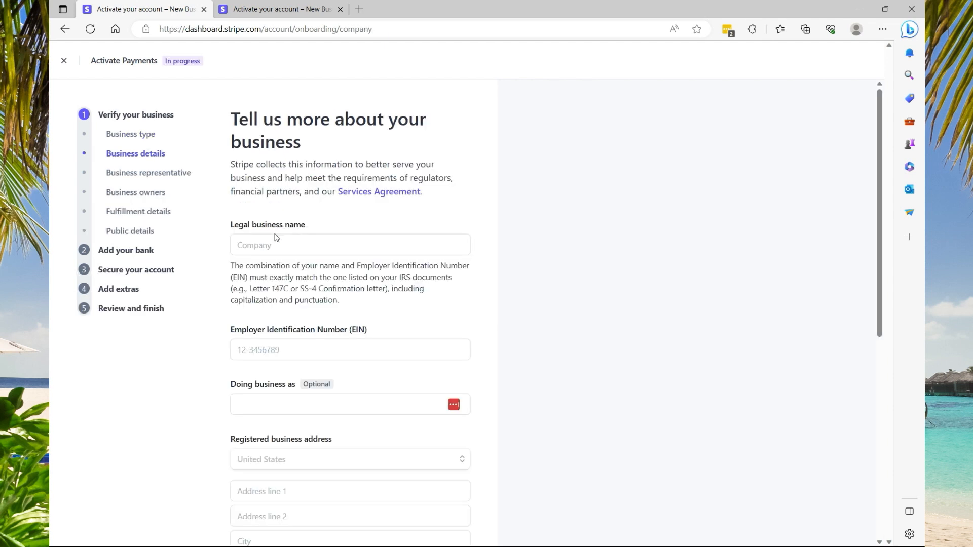
Fill in the legal business name, registered address and phone number from saved info, and paste the business website
{"action": "left_click", "coordinate": [274, 245]}
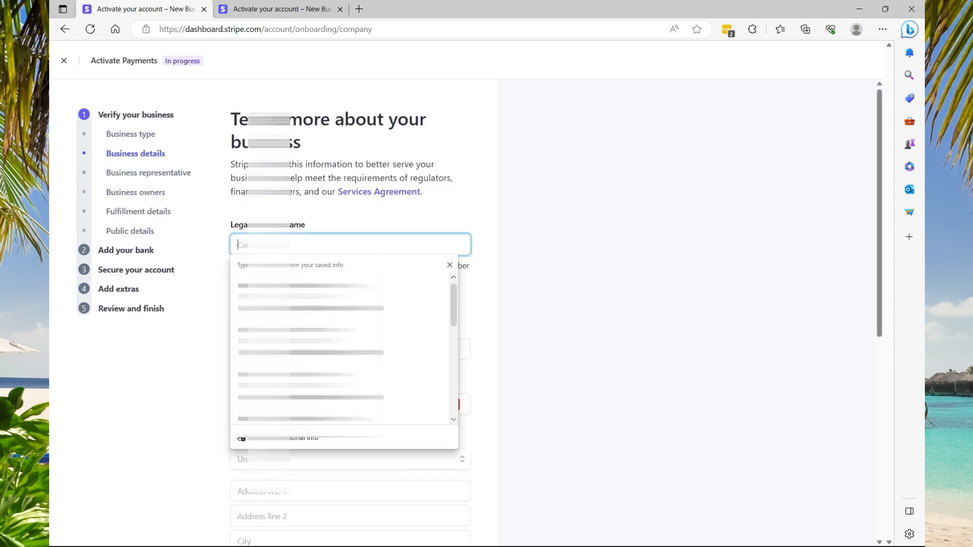
{"action": "left_click", "coordinate": [276, 297]}
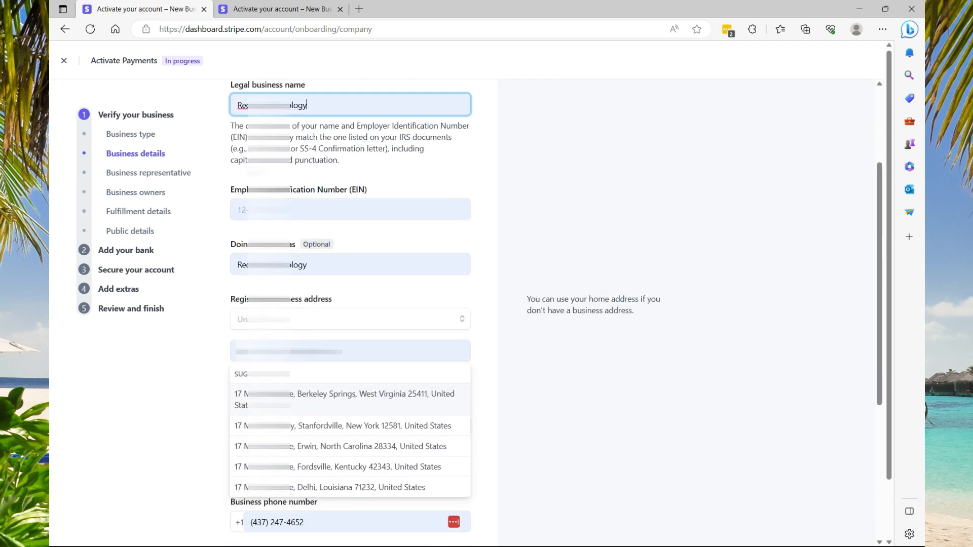
{"action": "left_click", "coordinate": [350, 351]}
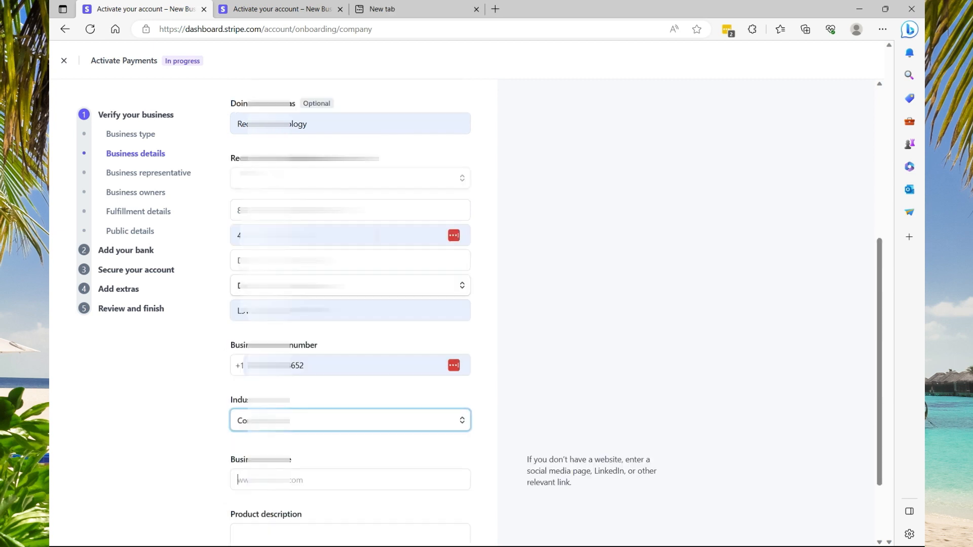
{"action": "left_click", "coordinate": [270, 479]}
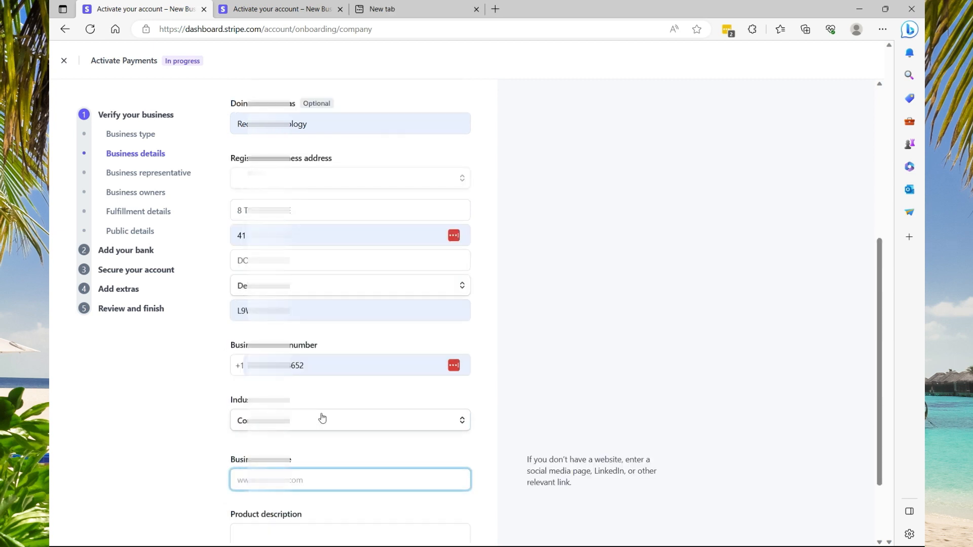
{"action": "key", "text": "ctrl+v"}
{"action": "scroll", "coordinate": [350, 304], "scroll_direction": "down", "scroll_amount": 2}
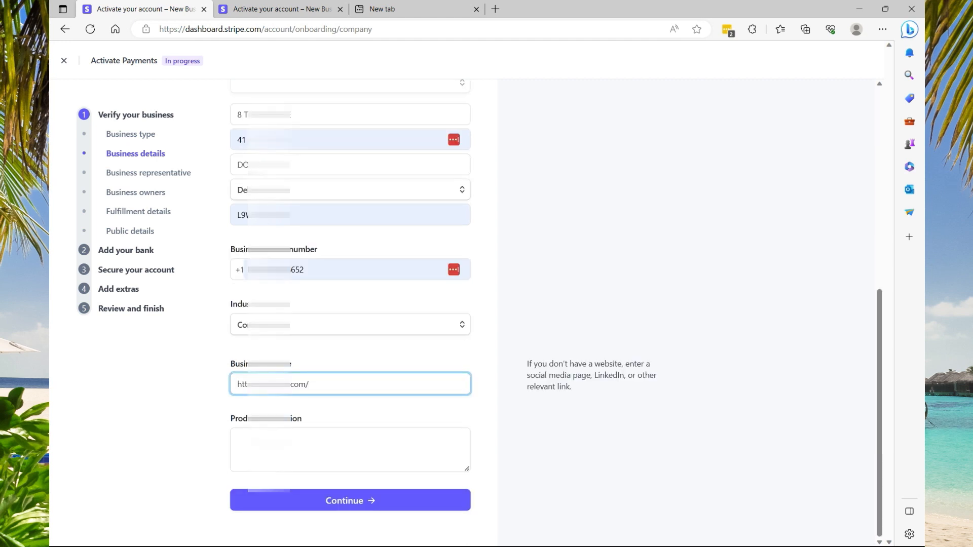
{"action": "key", "text": "Tab"}
Open redincs.com in the new browser tab and copy a passage of its text for the product description
{"action": "left_click", "coordinate": [446, 10]}
{"action": "type", "text": "redincs.com"}
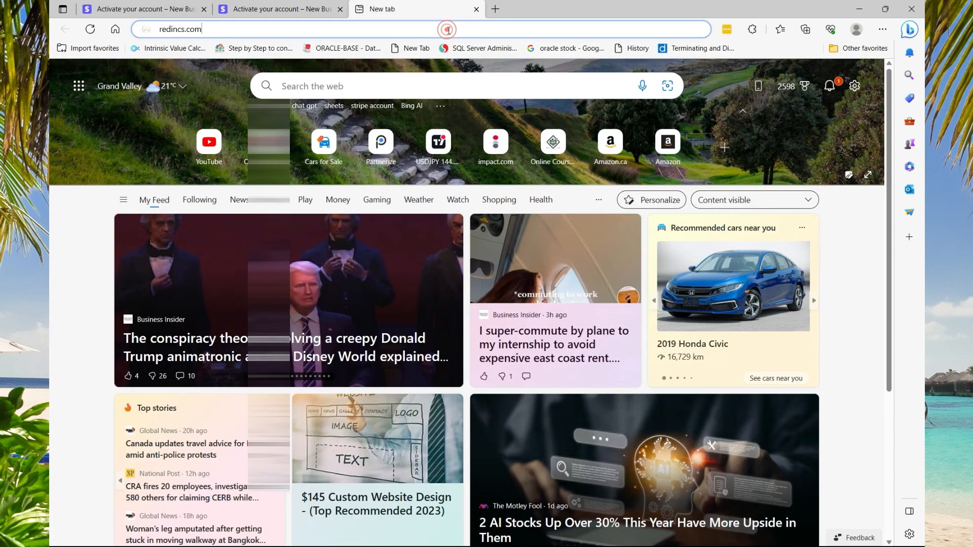
{"action": "key", "text": "Return"}
{"action": "left_click_drag", "start_coordinate": [124, 305], "coordinate": [423, 335]}
{"action": "right_click", "coordinate": [391, 318]}
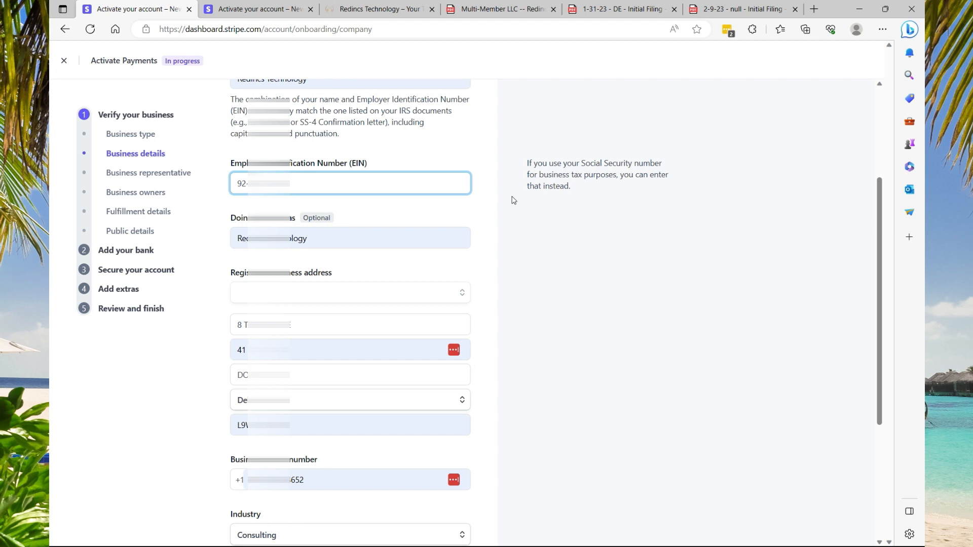
Submit the completed business details and the business representative's details
{"action": "scroll", "coordinate": [511, 200], "scroll_direction": "down", "scroll_amount": 4}
{"action": "left_click", "coordinate": [356, 502]}
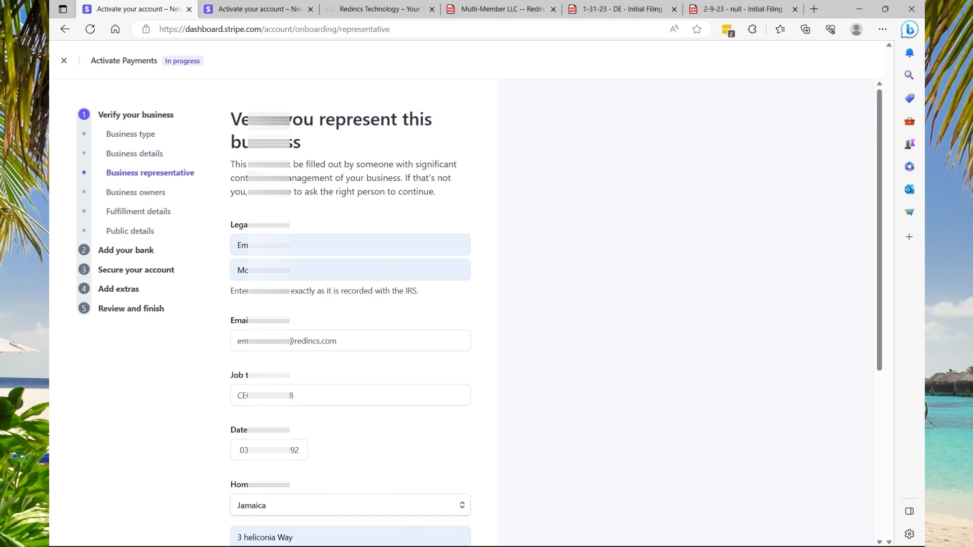
{"action": "scroll", "coordinate": [354, 503], "scroll_direction": "down", "scroll_amount": 5}
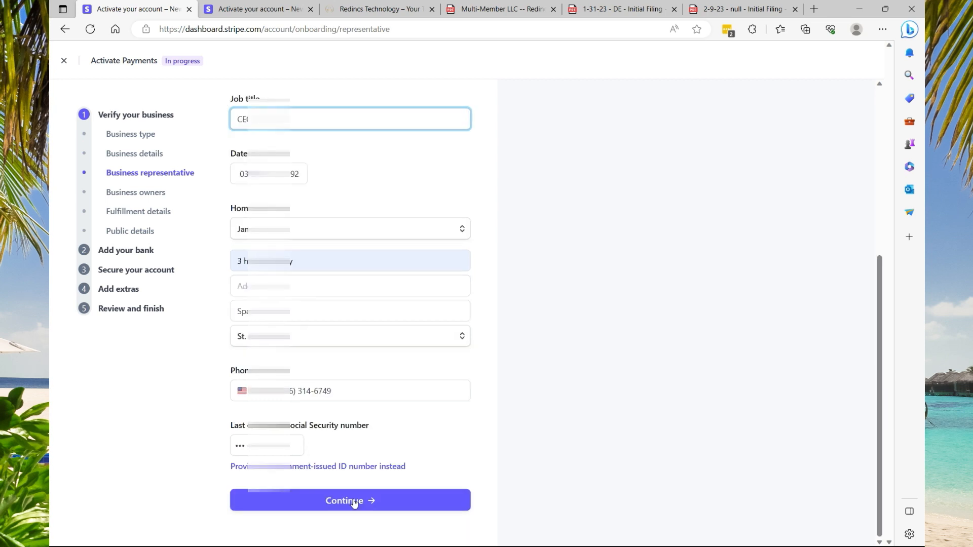
{"action": "left_click", "coordinate": [354, 501]}
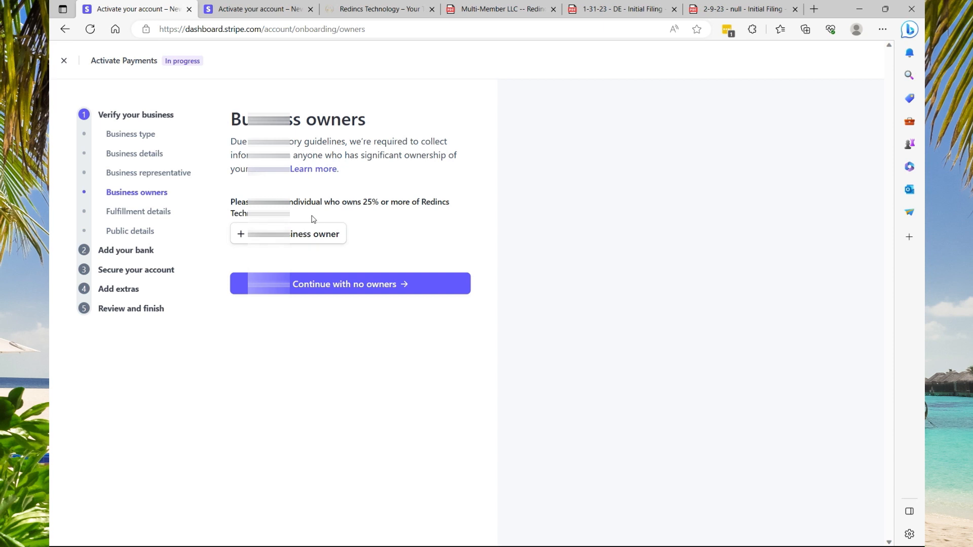
Continue with no business owners, then choose how long customers wait for goods or services and submit the fulfillment details
{"action": "left_click", "coordinate": [327, 285]}
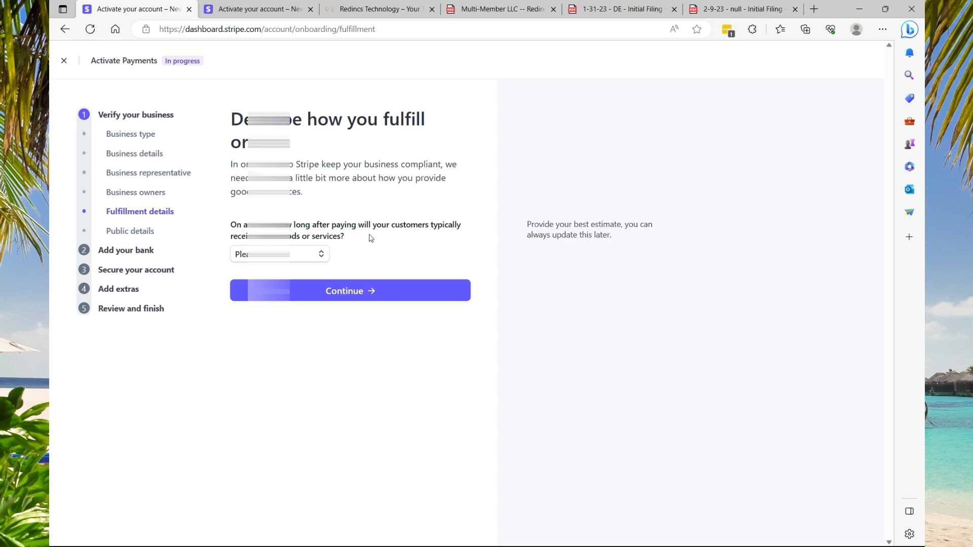
{"action": "left_click", "coordinate": [320, 254]}
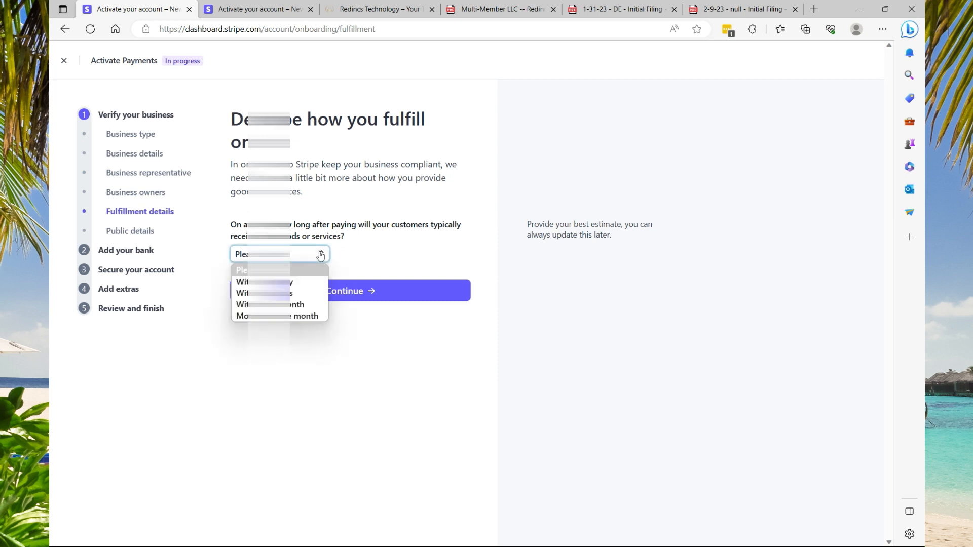
{"action": "left_click", "coordinate": [291, 294]}
{"action": "left_click", "coordinate": [343, 291]}
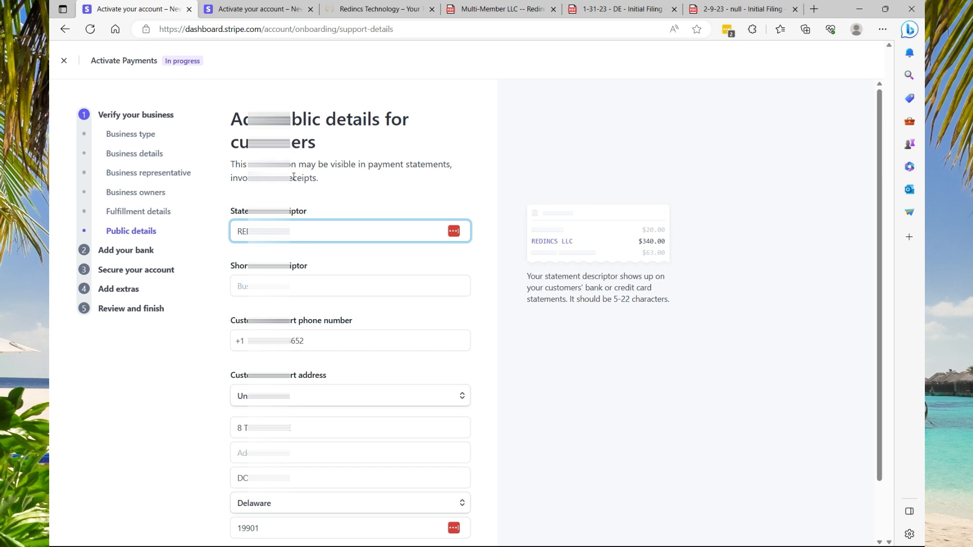
Enter Coaching as the shortened descriptor in the public details and review the customer support phone number and address
{"action": "left_click", "coordinate": [299, 288]}
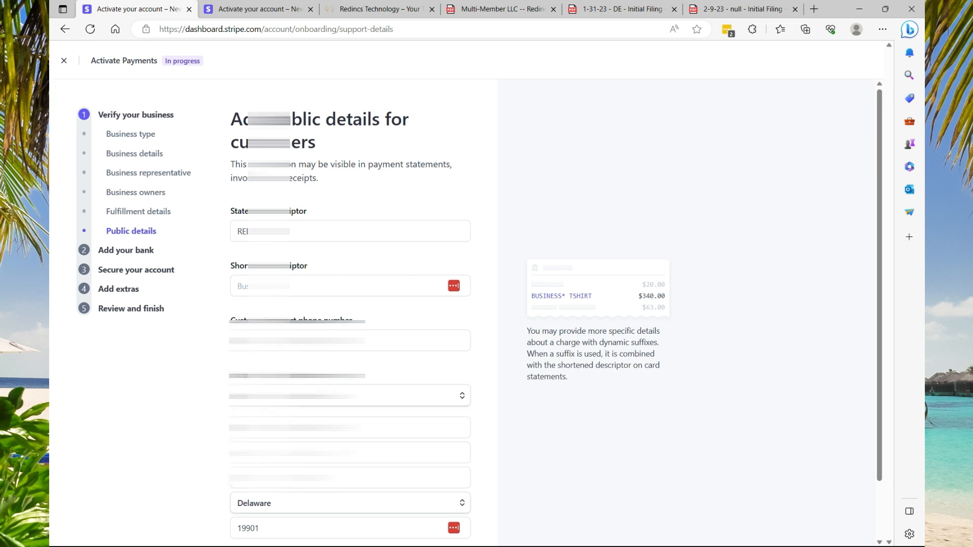
{"action": "key", "text": "ctrl+v"}
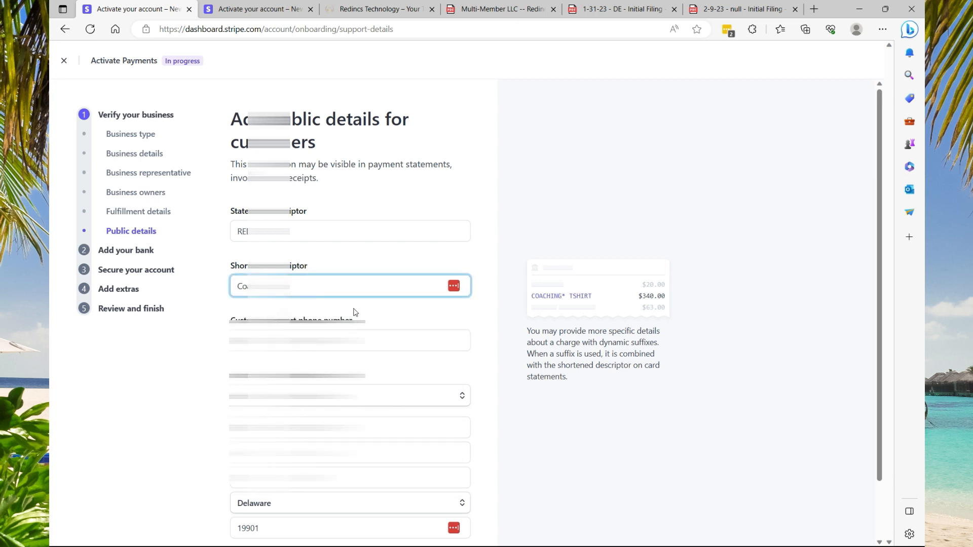
{"action": "left_click", "coordinate": [329, 337]}
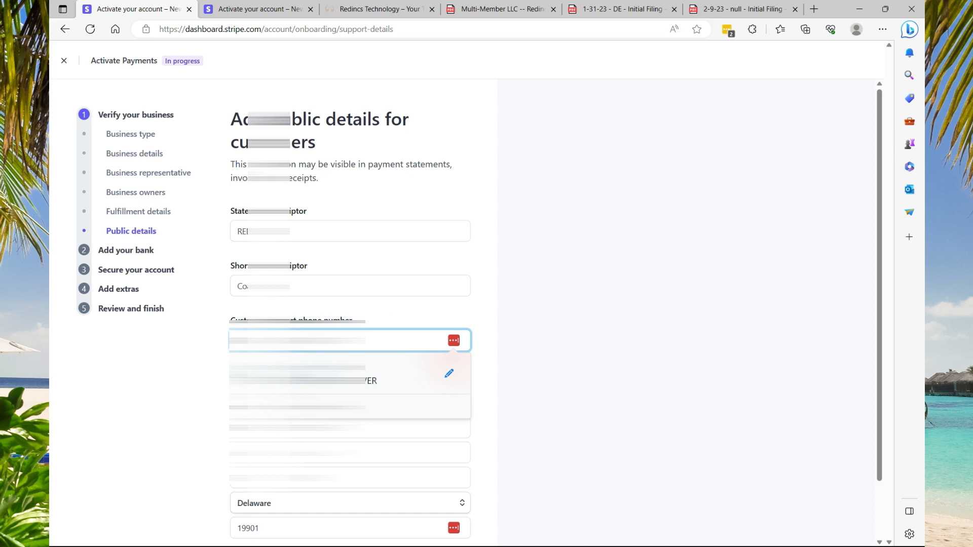
{"action": "left_click", "coordinate": [381, 317]}
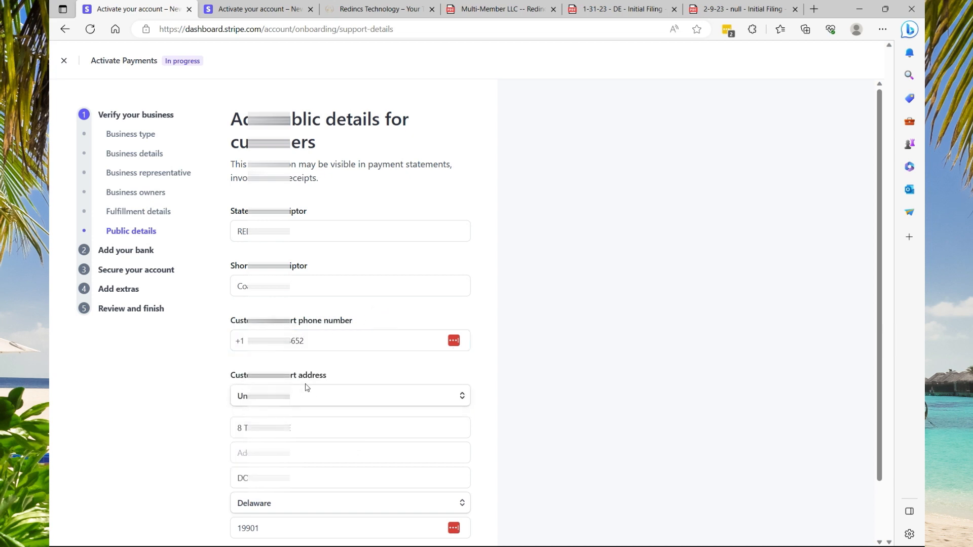
{"action": "scroll", "coordinate": [308, 387], "scroll_direction": "down", "scroll_amount": 1}
{"action": "scroll", "coordinate": [307, 385], "scroll_direction": "down", "scroll_amount": 1}
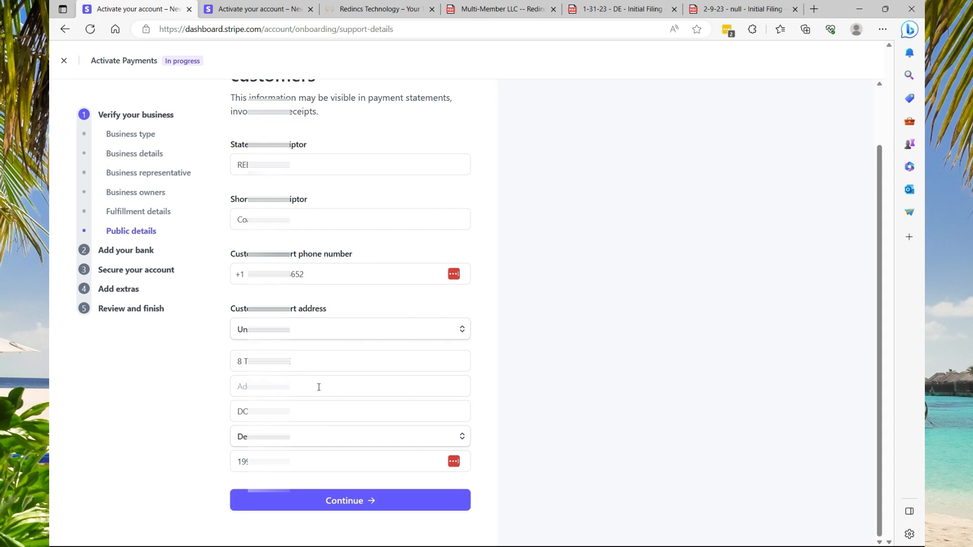
Submit the public details and add the payout bank account manually with its routing number and confirmed account number
{"action": "left_click", "coordinate": [335, 499]}
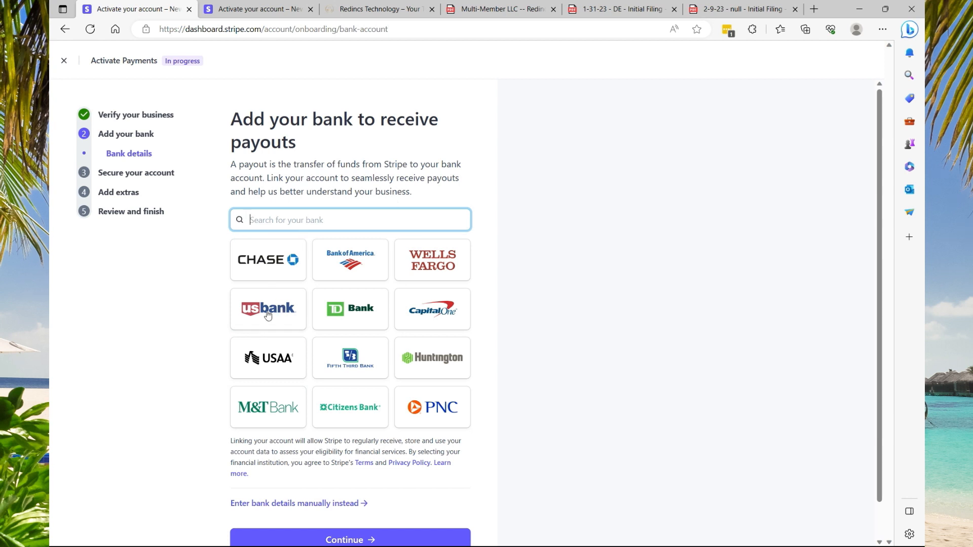
{"action": "left_click", "coordinate": [265, 505]}
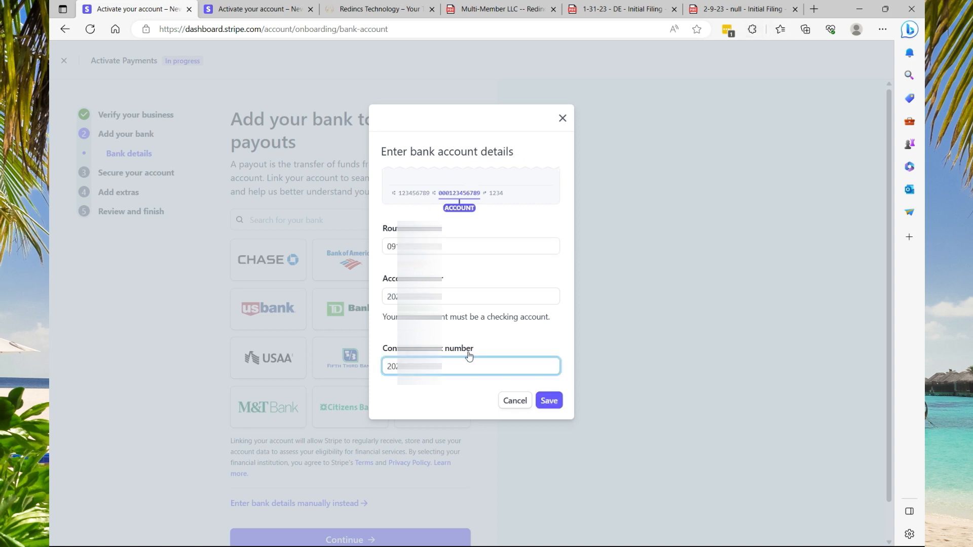
{"action": "left_click", "coordinate": [549, 400]}
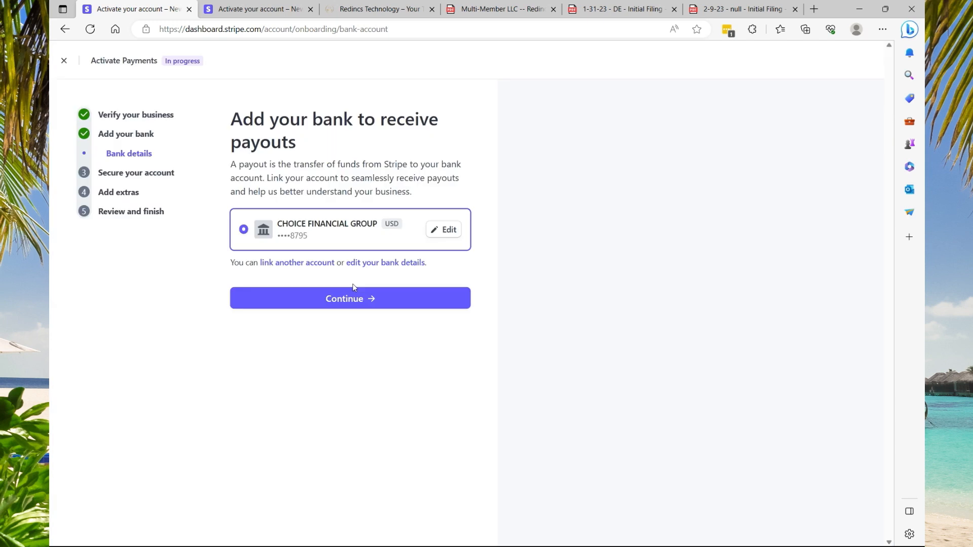
{"action": "left_click", "coordinate": [343, 302]}
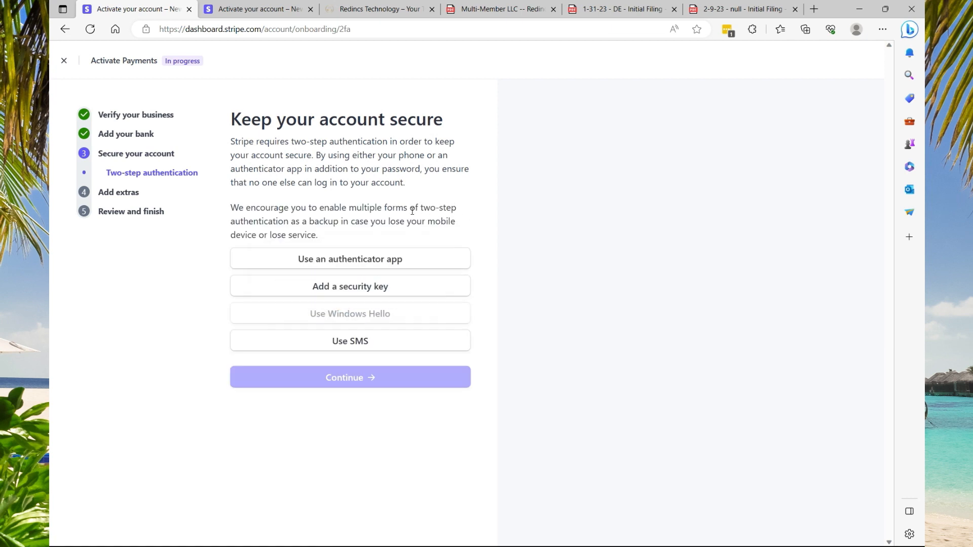
Set up two-step authentication with an authenticator app and confirm that the emergency backup code is saved
{"action": "left_click", "coordinate": [334, 265]}
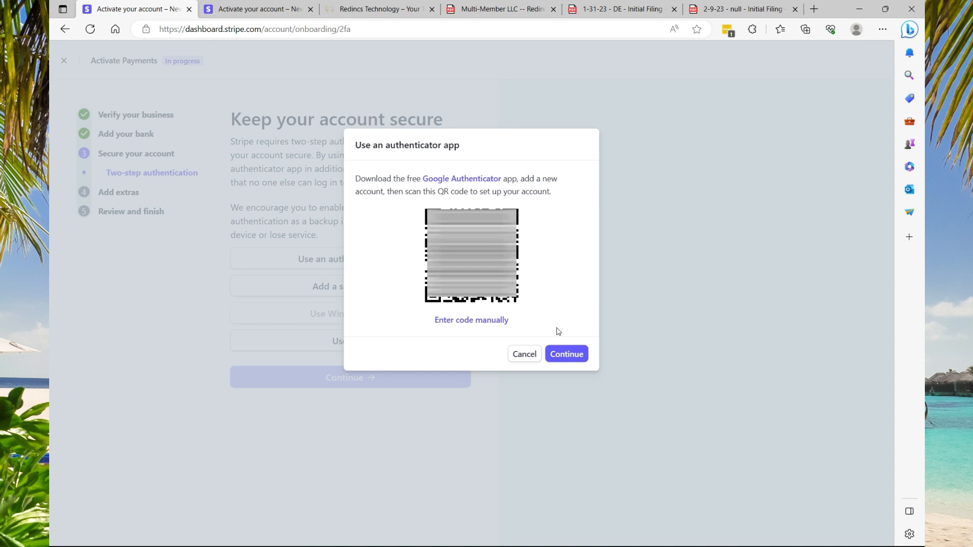
{"action": "left_click", "coordinate": [566, 355]}
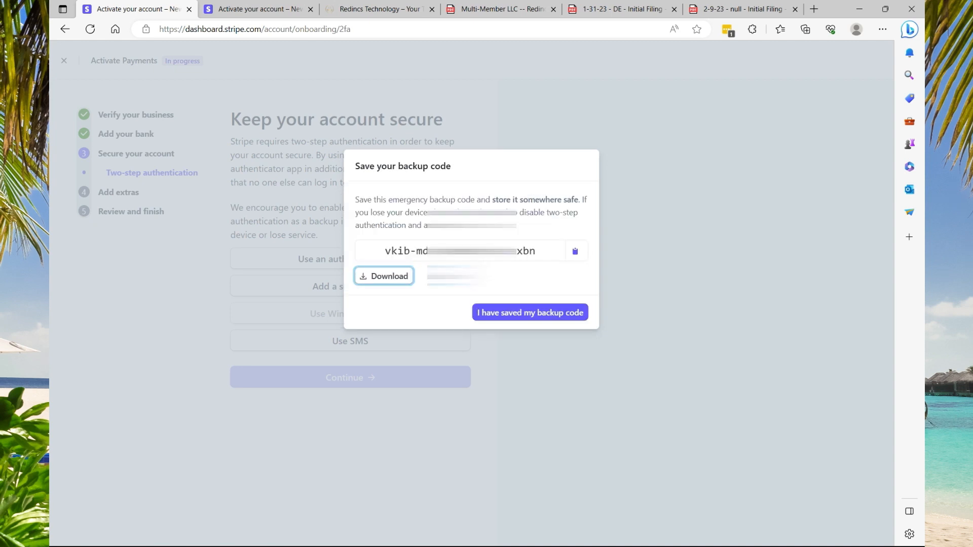
{"action": "left_click", "coordinate": [519, 314]}
{"action": "left_click", "coordinate": [572, 275]}
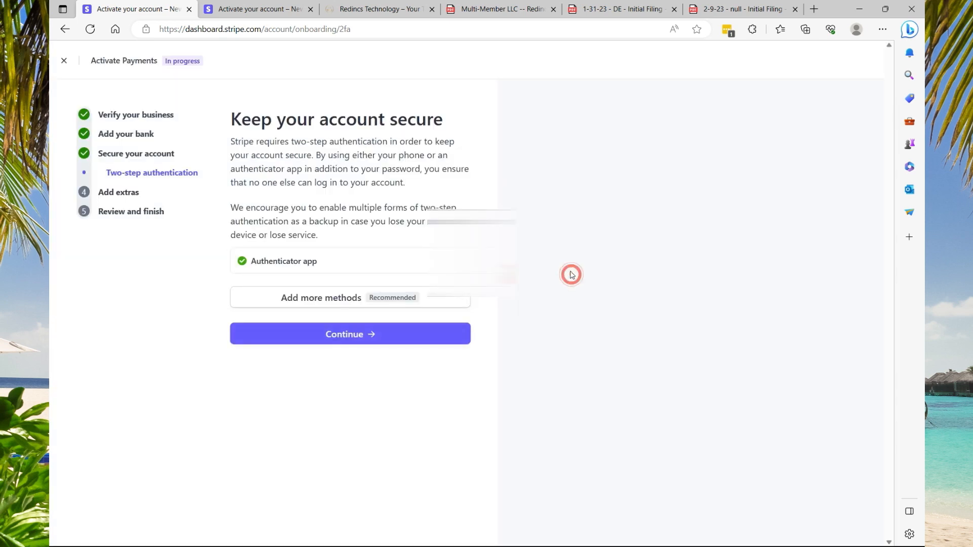
{"action": "left_click", "coordinate": [357, 336]}
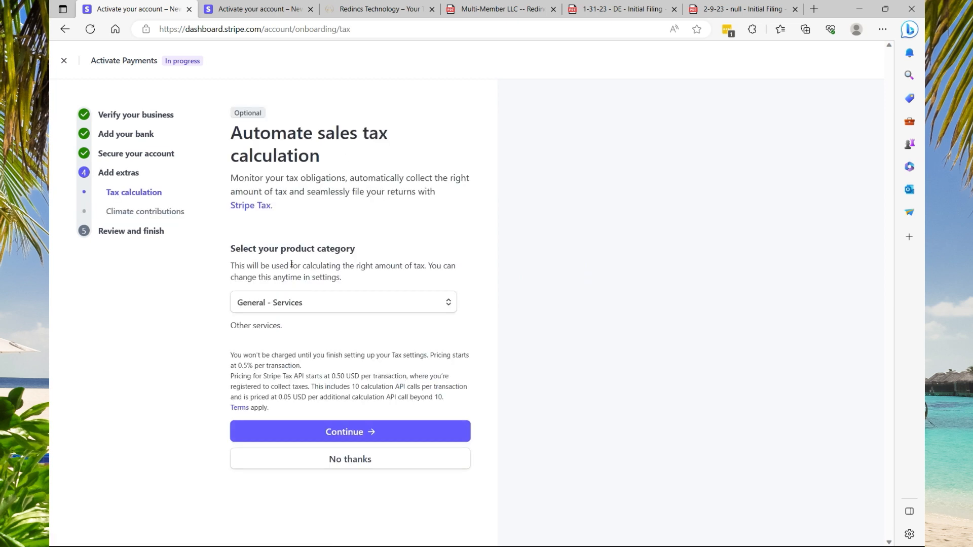
Set the tax calculation product category to Consulting Services and decline the climate contribution
{"action": "left_click", "coordinate": [441, 303]}
{"action": "scroll", "coordinate": [419, 360], "scroll_direction": "down", "scroll_amount": 5}
{"action": "left_click", "coordinate": [291, 381]}
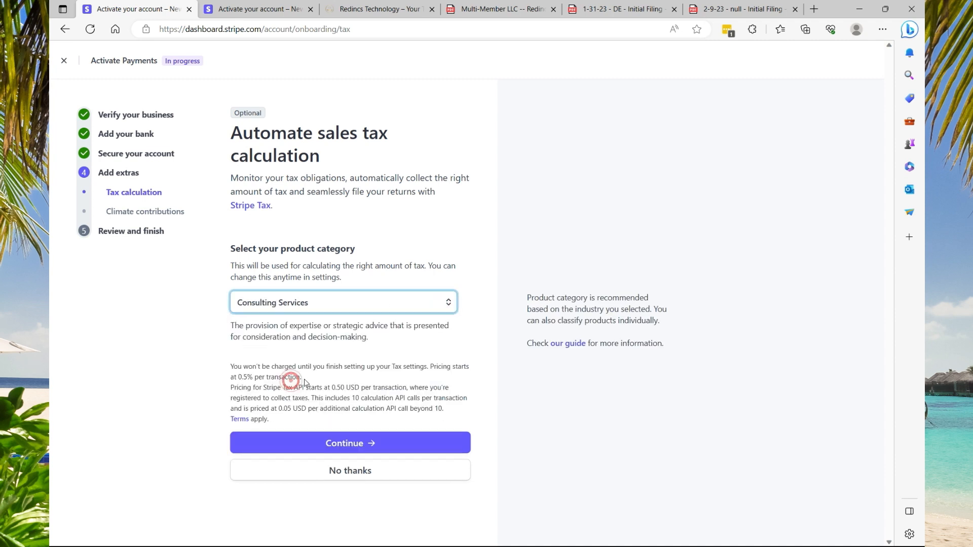
{"action": "left_click", "coordinate": [336, 444]}
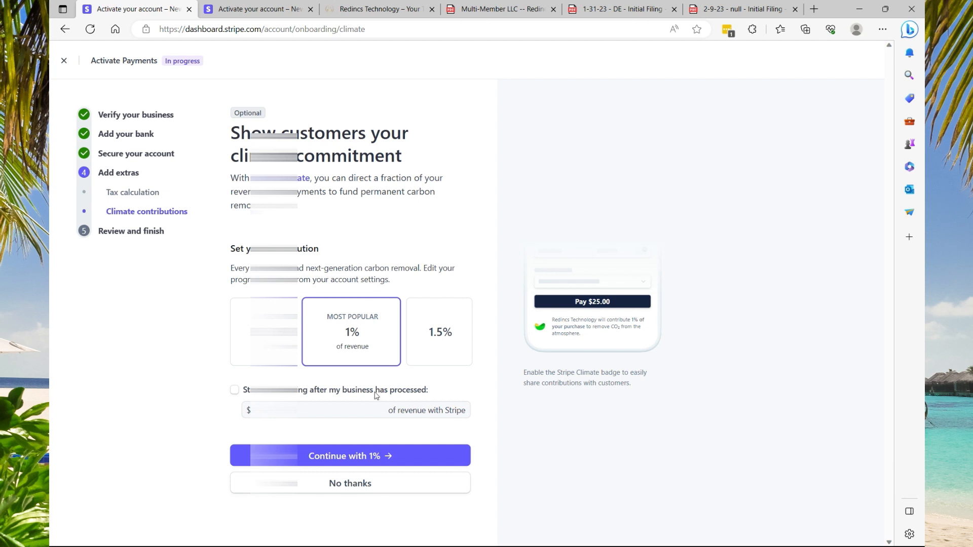
{"action": "left_click", "coordinate": [341, 489]}
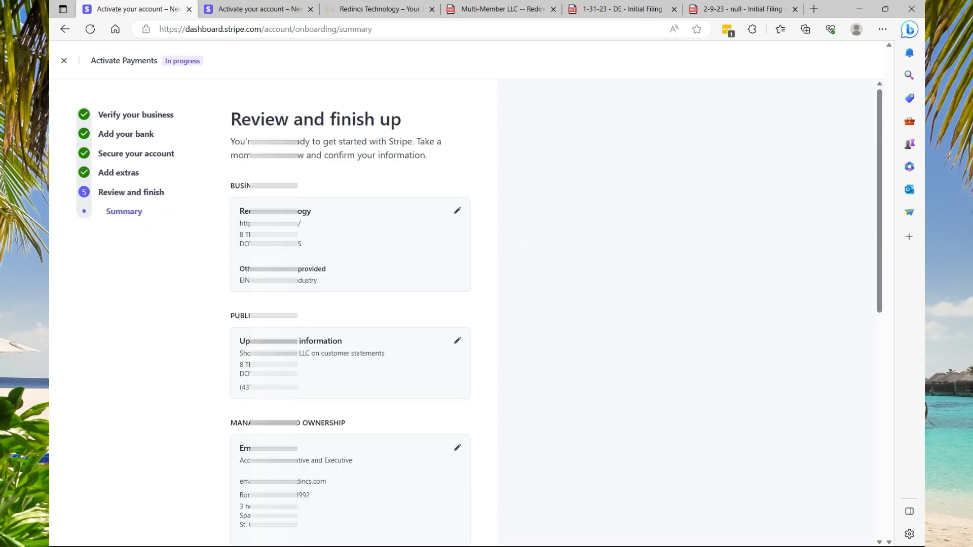
Agree to the terms and submit the reviewed activation summary, and read the notice above the Payments overview
{"action": "scroll", "coordinate": [291, 245], "scroll_direction": "down", "scroll_amount": 10}
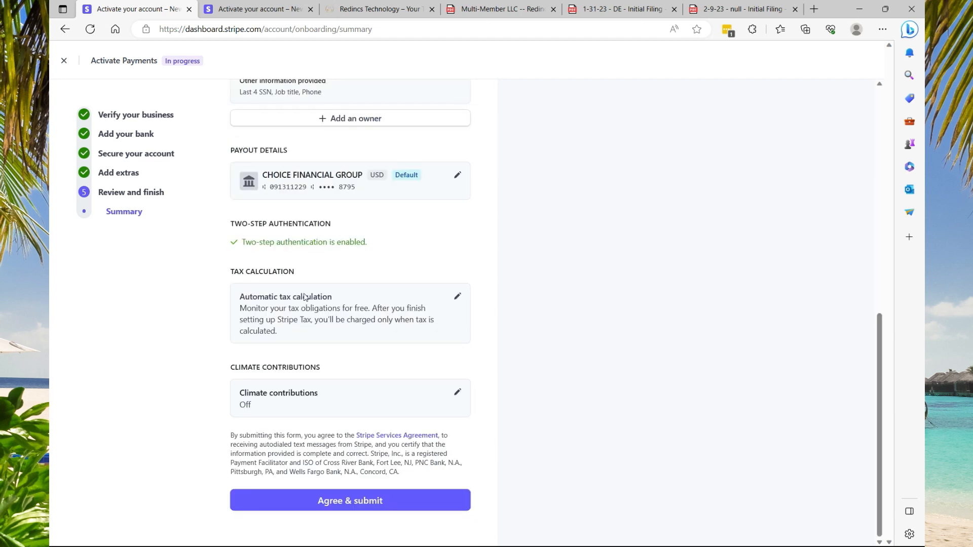
{"action": "left_click", "coordinate": [336, 503]}
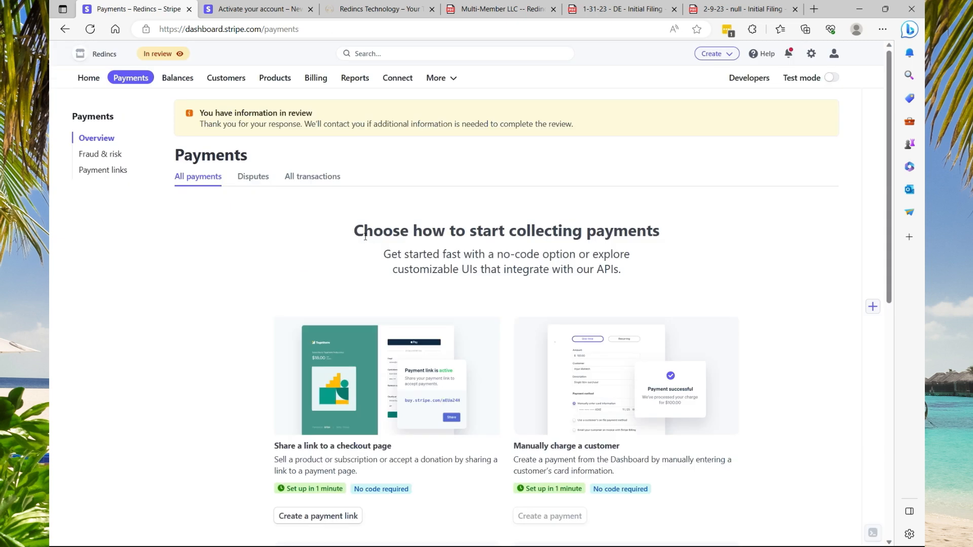
{"action": "left_click_drag", "start_coordinate": [198, 112], "coordinate": [313, 111]}
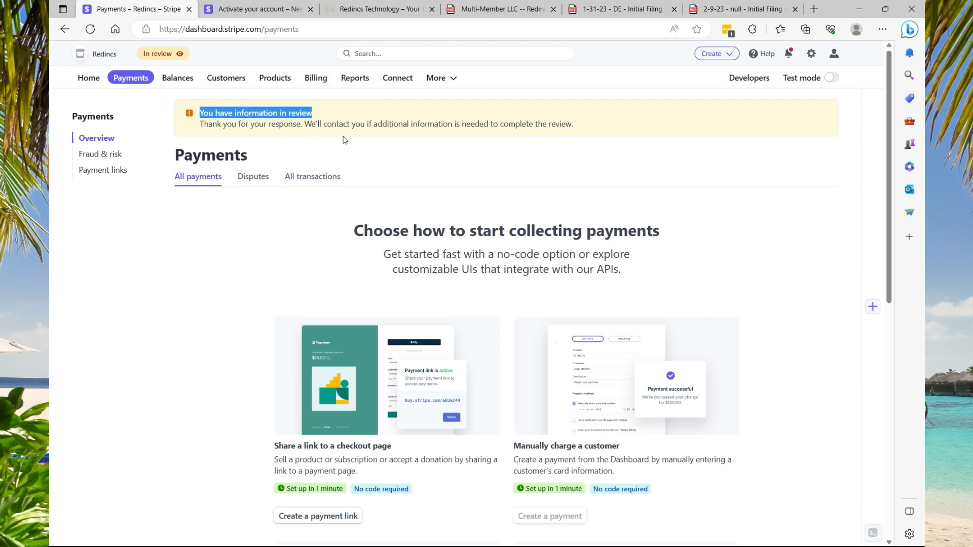
{"action": "left_click_drag", "start_coordinate": [208, 125], "coordinate": [579, 128]}
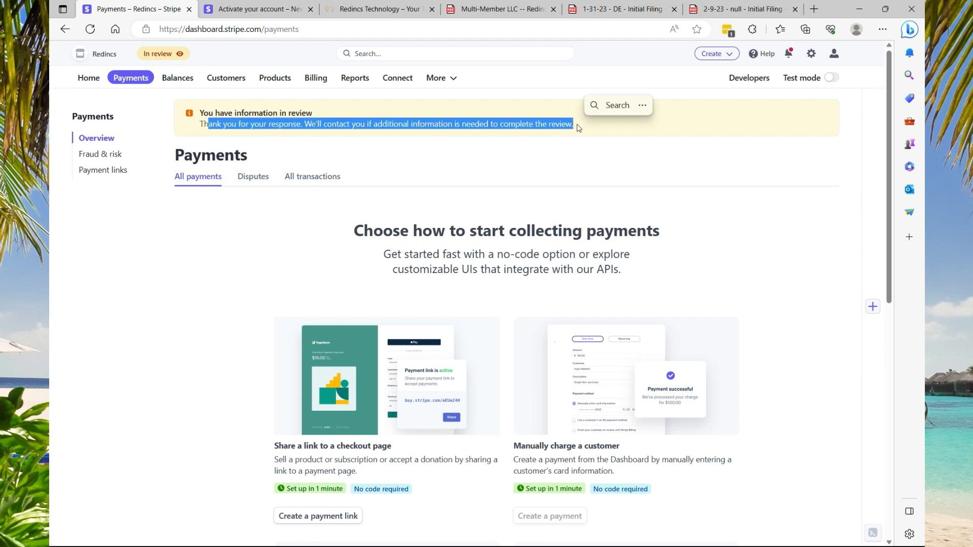